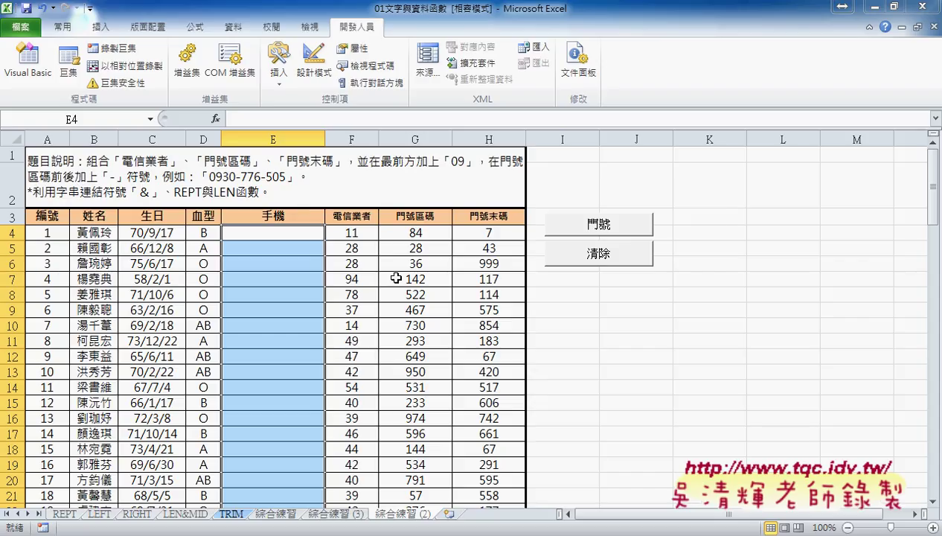
# Finish the E4 phone-number formula, then run the 門號 macro on the 綜合練習 (2) sheet
pyautogui.hotkey('ctrl', 'v')
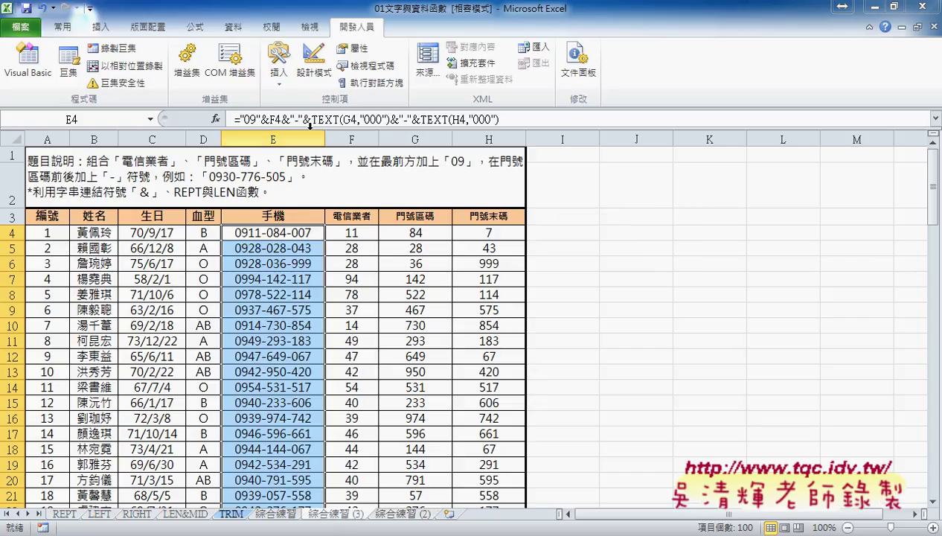
pyautogui.moveTo(313, 119); pyautogui.dragTo(340, 119)
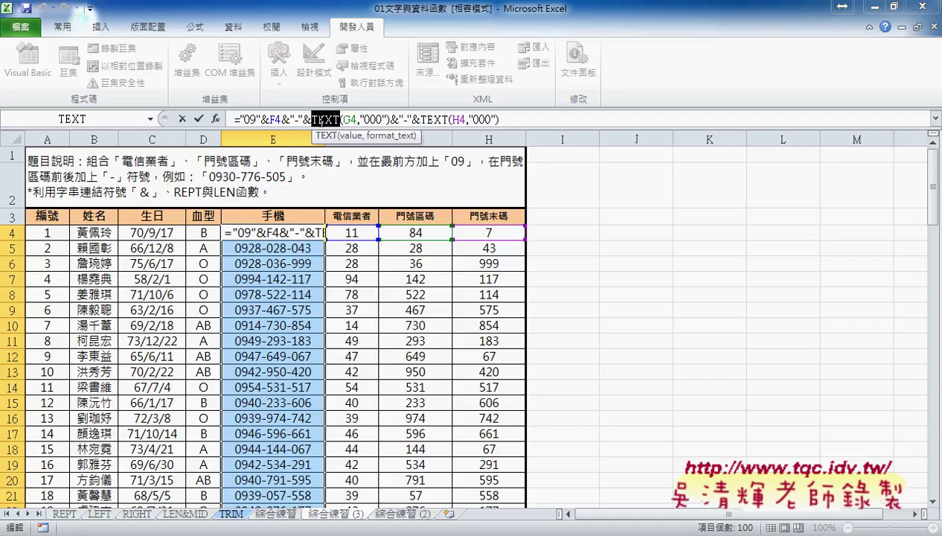
pyautogui.hotkey('ctrl', 'Return')
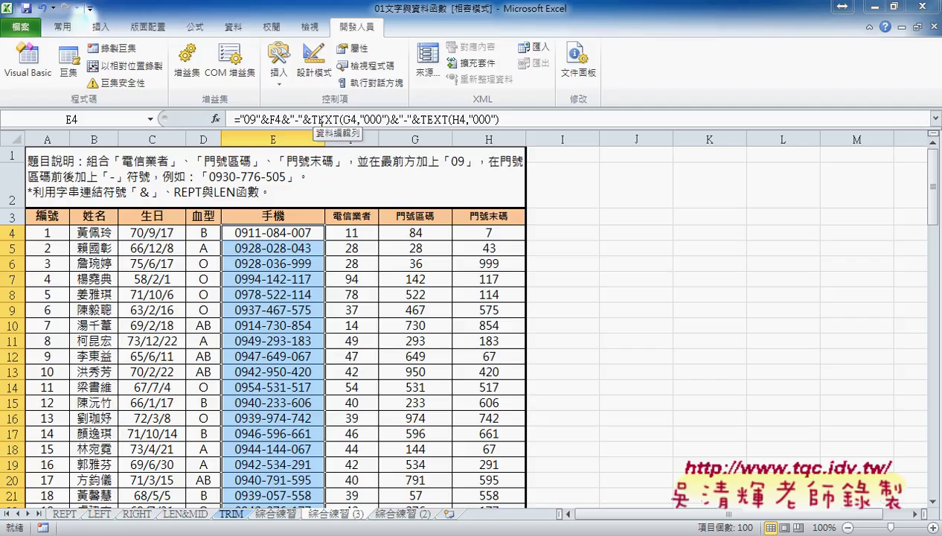
pyautogui.click(401, 513)
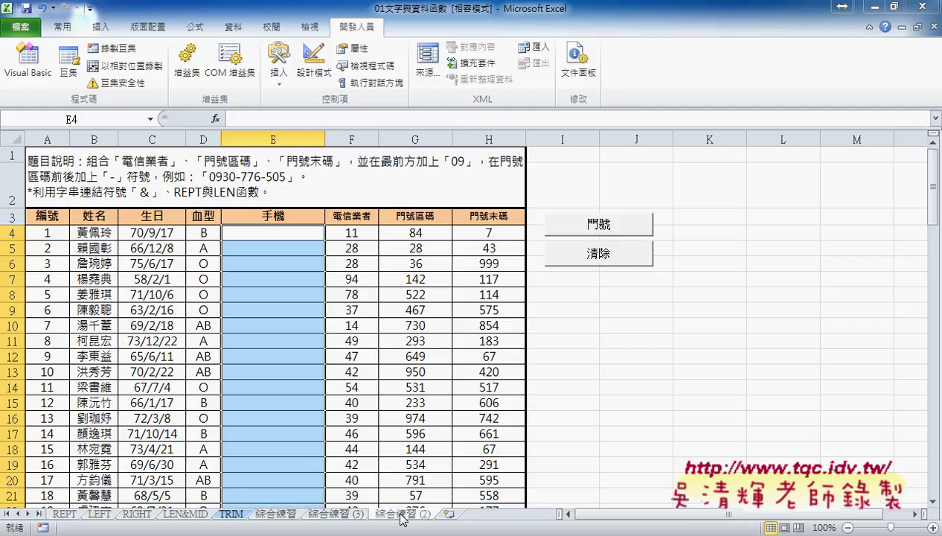
pyautogui.click(592, 226)
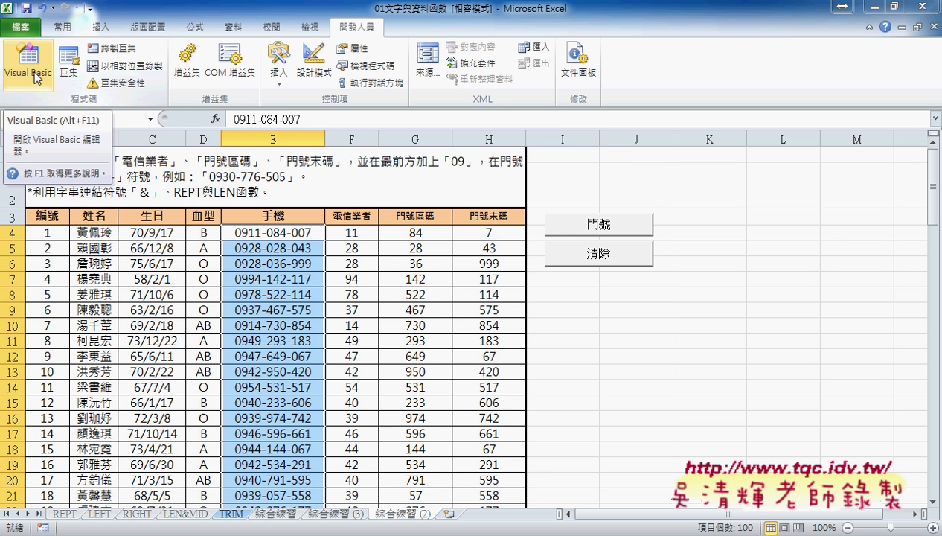
# Open the Visual Basic editor and position it so the 手機 column stays visible
pyautogui.click(35, 78)
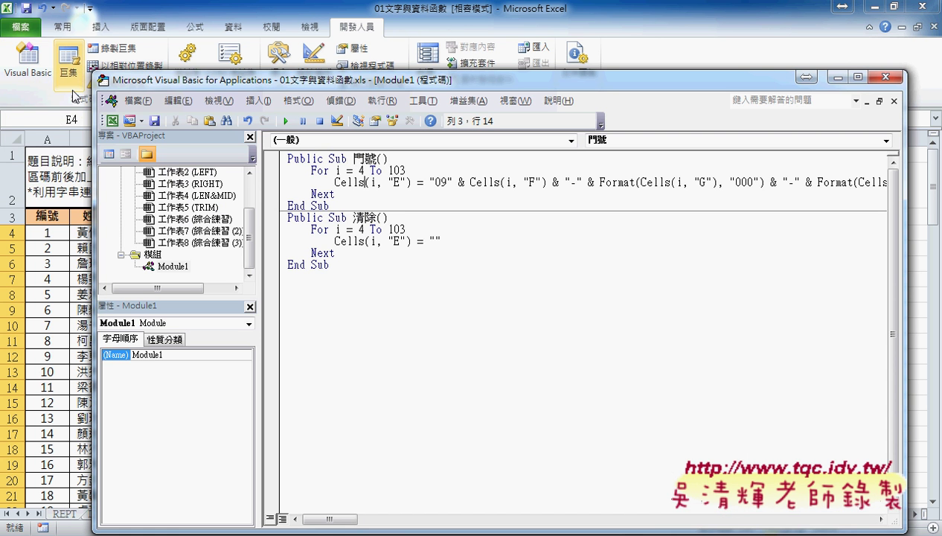
pyautogui.moveTo(96, 78)
pyautogui.mouseDown()
pyautogui.moveTo(309, 169)
pyautogui.moveTo(2, 2)
pyautogui.moveTo(312, 153)
pyautogui.mouseUp()
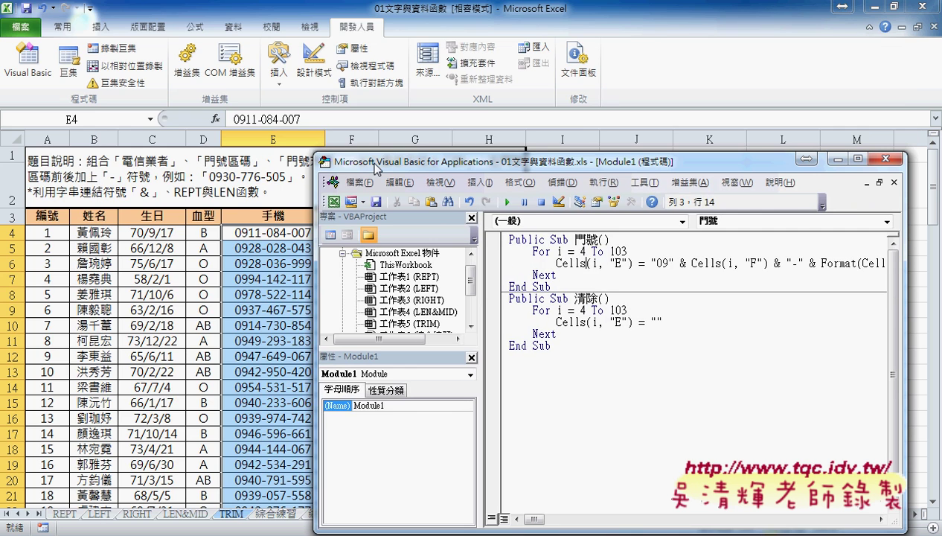
pyautogui.moveTo(385, 167); pyautogui.dragTo(470, 185)
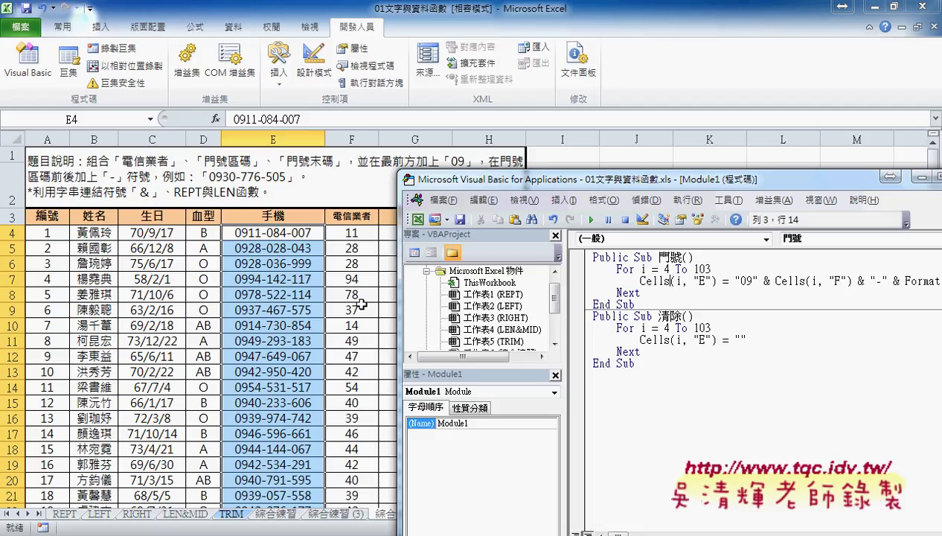
# Examine Cells(i, "E") in the 門號 loop, trying 5 for "E" and then undoing it
pyautogui.moveTo(640, 281); pyautogui.dragTo(667, 283)
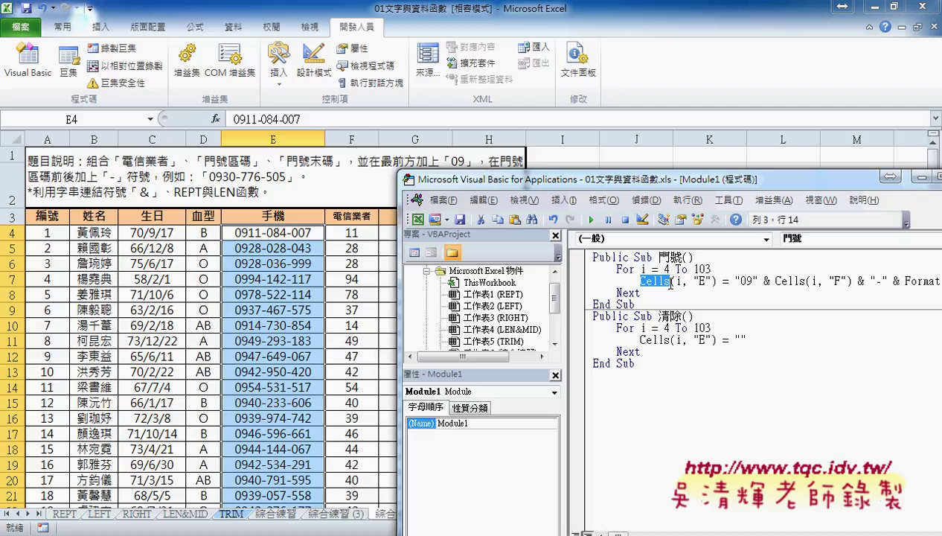
pyautogui.click(673, 281)
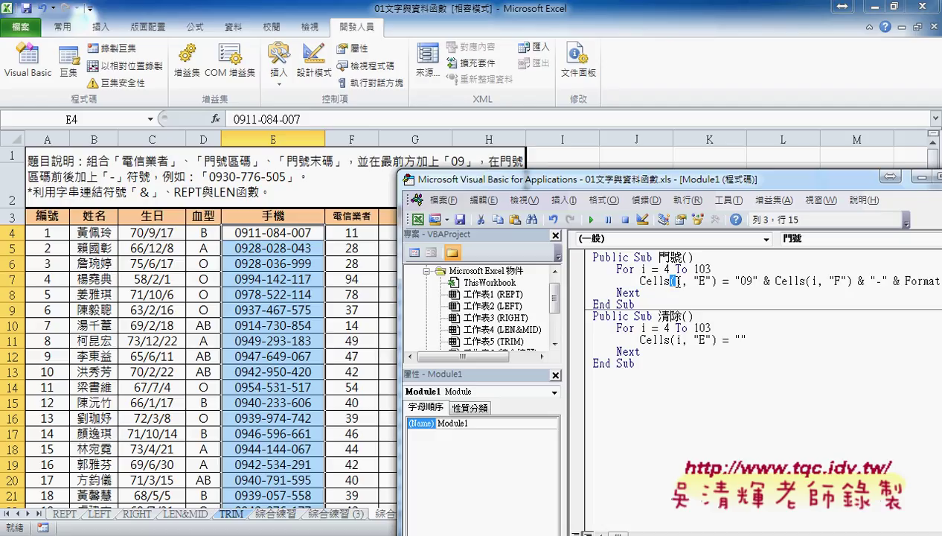
pyautogui.moveTo(677, 281); pyautogui.dragTo(683, 283)
pyautogui.moveTo(694, 281); pyautogui.dragTo(711, 281)
pyautogui.write('5')
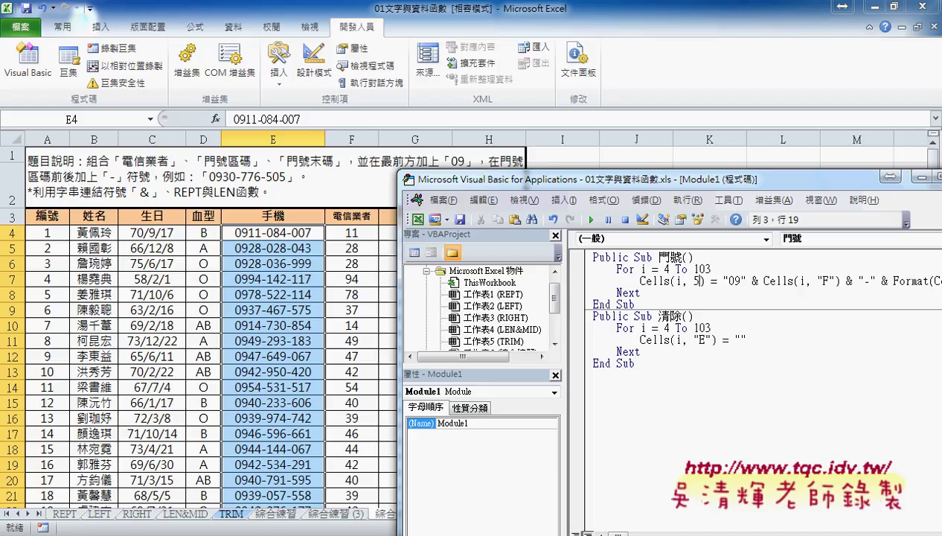
pyautogui.hotkey('ctrl', 'z')
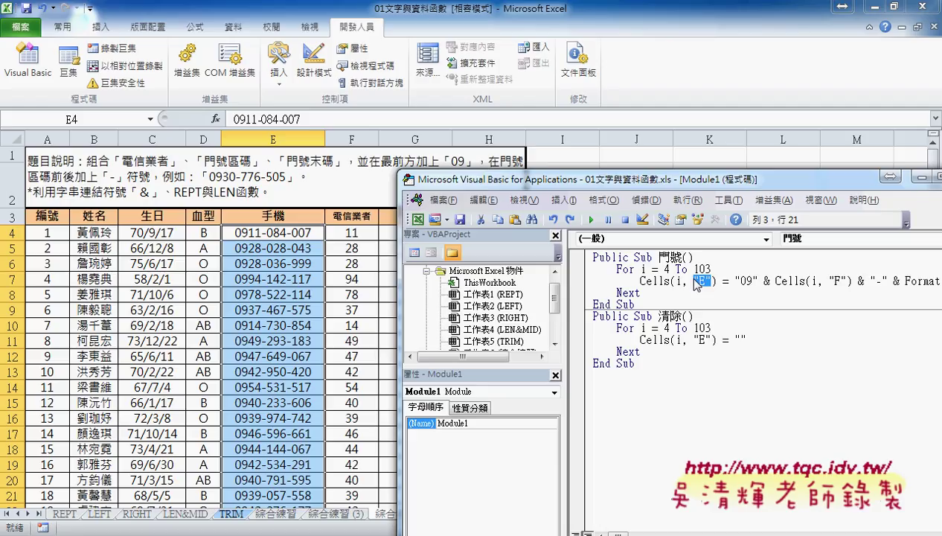
# Show Module1 from the project list and select all of its code
pyautogui.moveTo(639, 180); pyautogui.dragTo(535, 118)
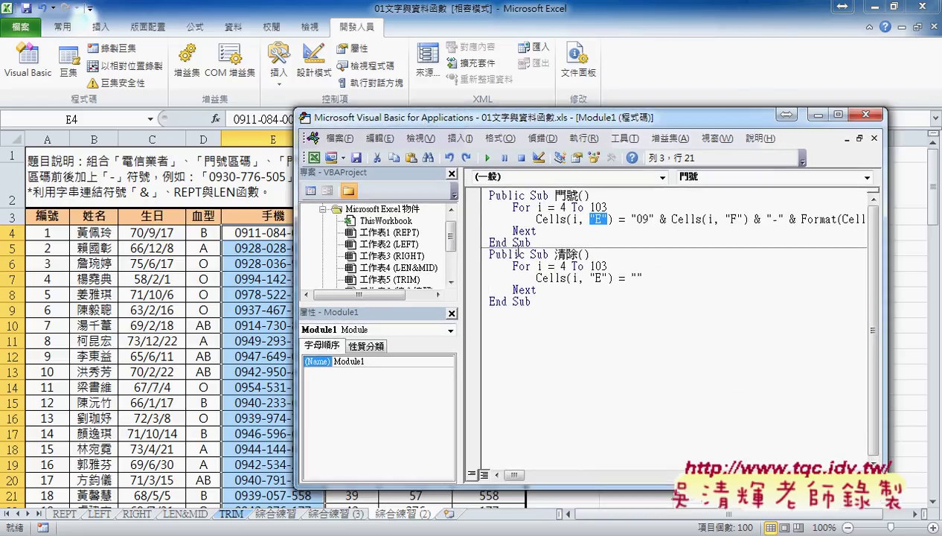
pyautogui.moveTo(411, 301); pyautogui.dragTo(412, 376)
pyautogui.click(377, 350)
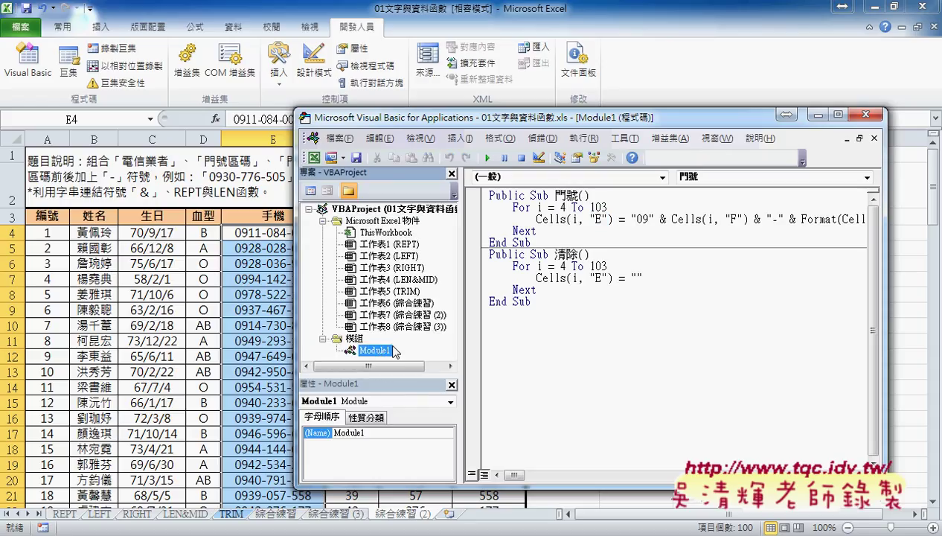
pyautogui.moveTo(573, 319)
pyautogui.mouseDown()
pyautogui.moveTo(488, 266)
pyautogui.moveTo(478, 195)
pyautogui.mouseUp()
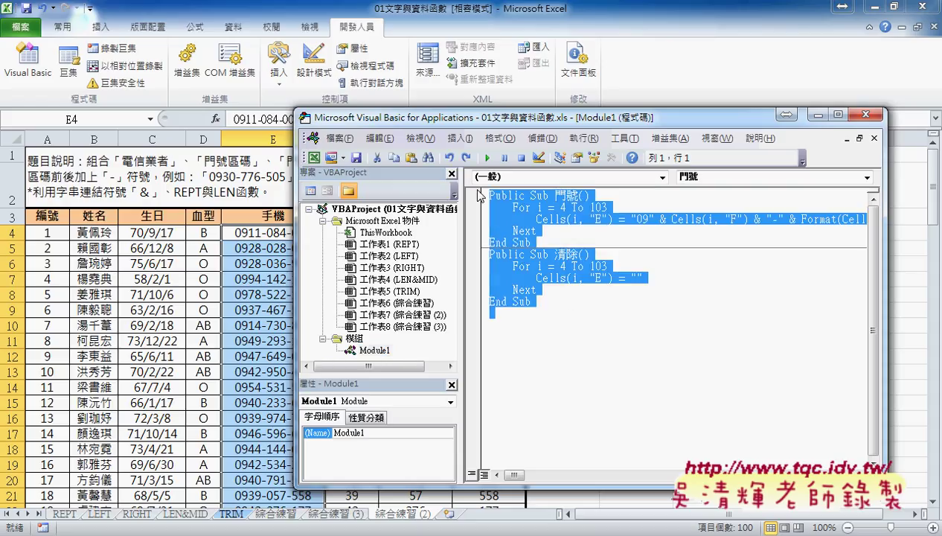
# Delete the selected 門號 and 清除 macro code from Module1
pyautogui.press('Delete')
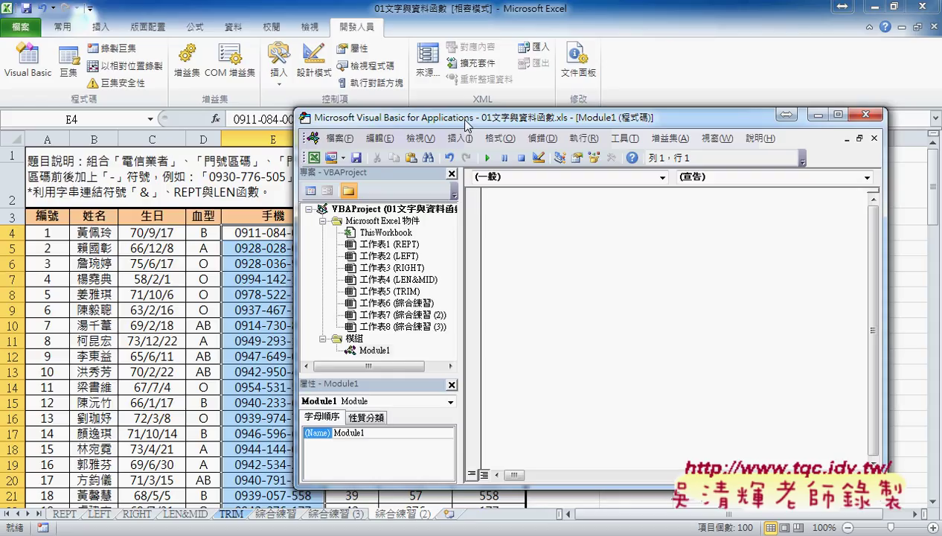
pyautogui.moveTo(468, 123); pyautogui.dragTo(516, 119)
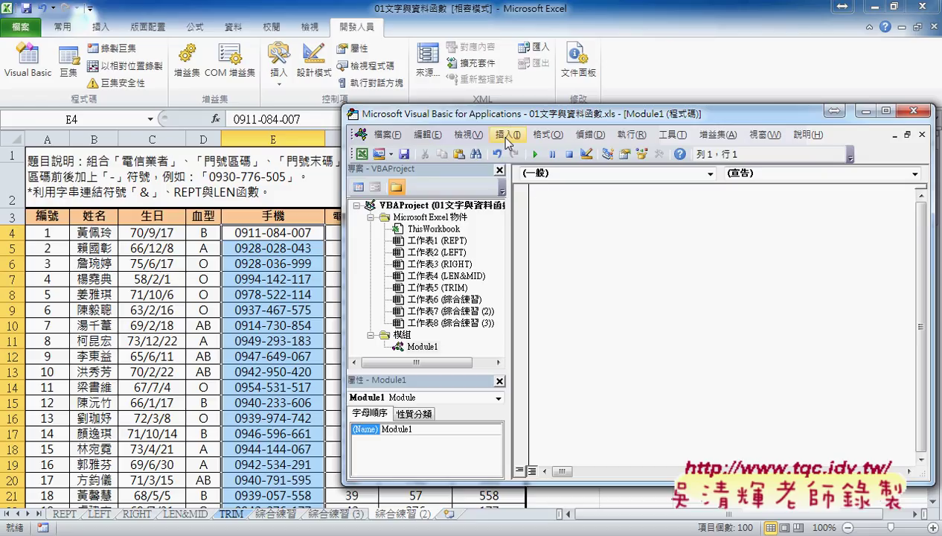
# Insert a Public Sub procedure named 清除 into Module1 via Insert > Procedure
pyautogui.click(509, 135)
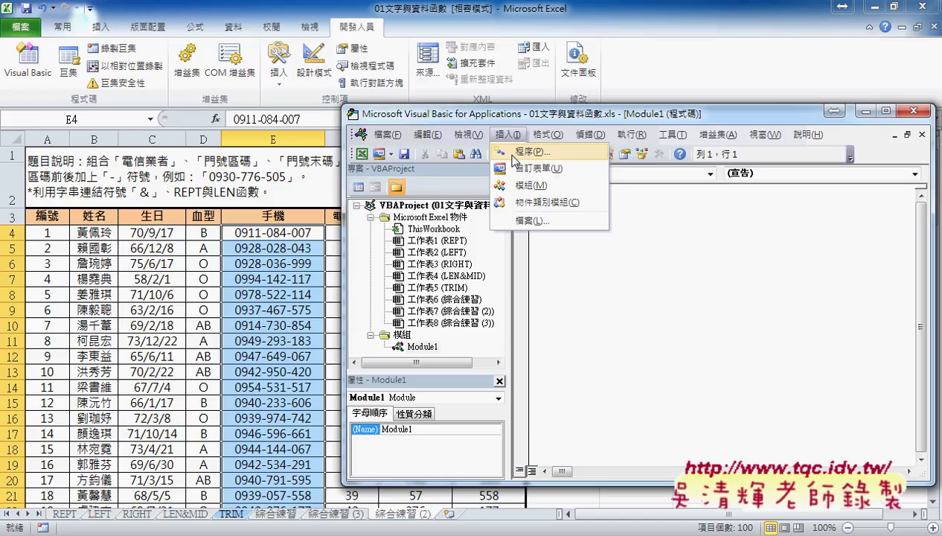
pyautogui.click(512, 152)
pyautogui.moveTo(491, 119); pyautogui.dragTo(507, 140)
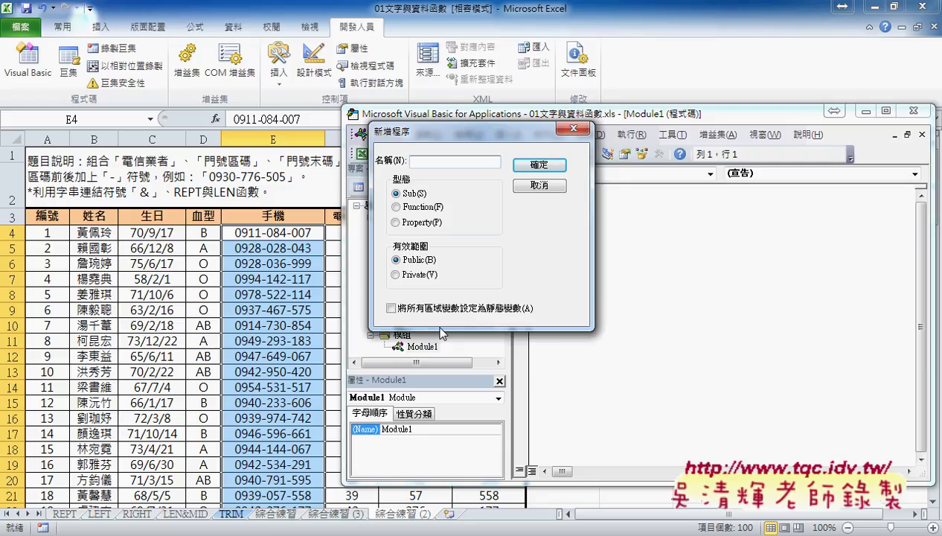
pyautogui.write('ㄑㄧㄤ')
pyautogui.press('space')
pyautogui.write('ㄔㄨ')
pyautogui.write('ˊ')
pyautogui.press('Return')
pyautogui.click(544, 166)
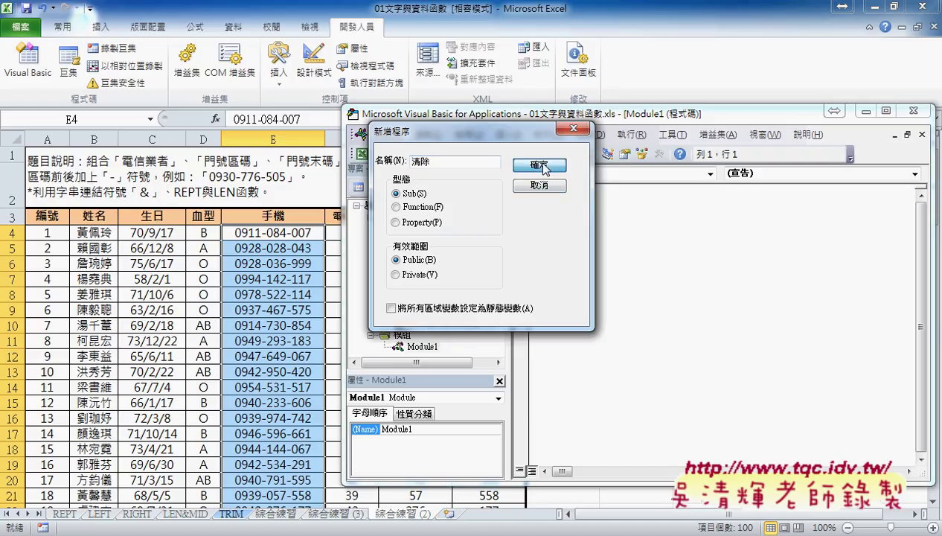
pyautogui.moveTo(577, 203); pyautogui.dragTo(628, 201)
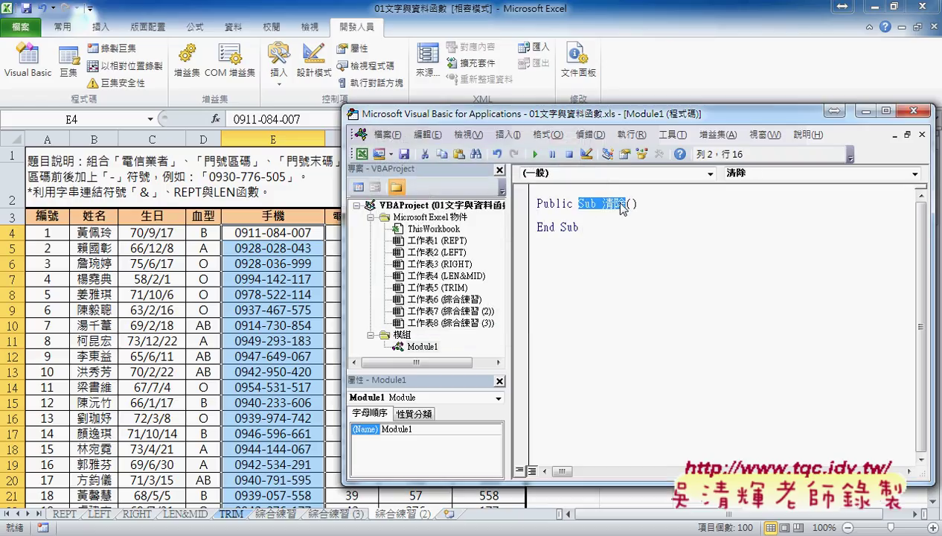
# Add the indented line cells(4,"E")="" inside Public Sub 清除()
pyautogui.click(573, 226)
pyautogui.moveTo(572, 202); pyautogui.dragTo(536, 201)
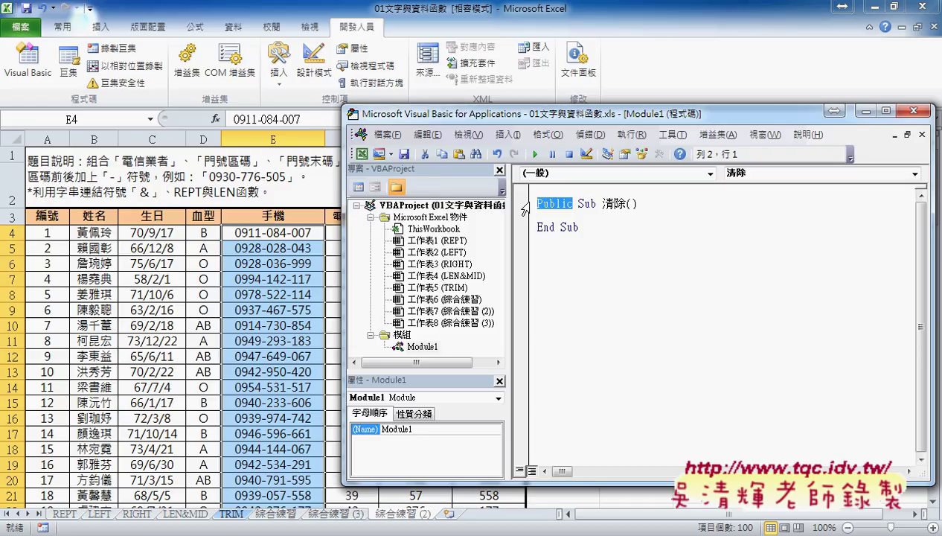
pyautogui.click(536, 215)
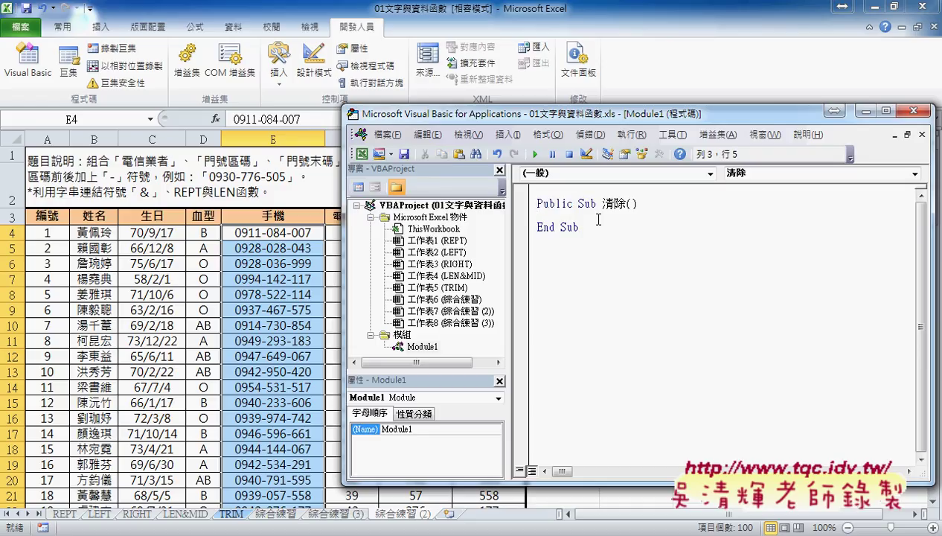
pyautogui.press('Tab')
pyautogui.press('BackSpace')
pyautogui.write('cel')
pyautogui.write('ls(')
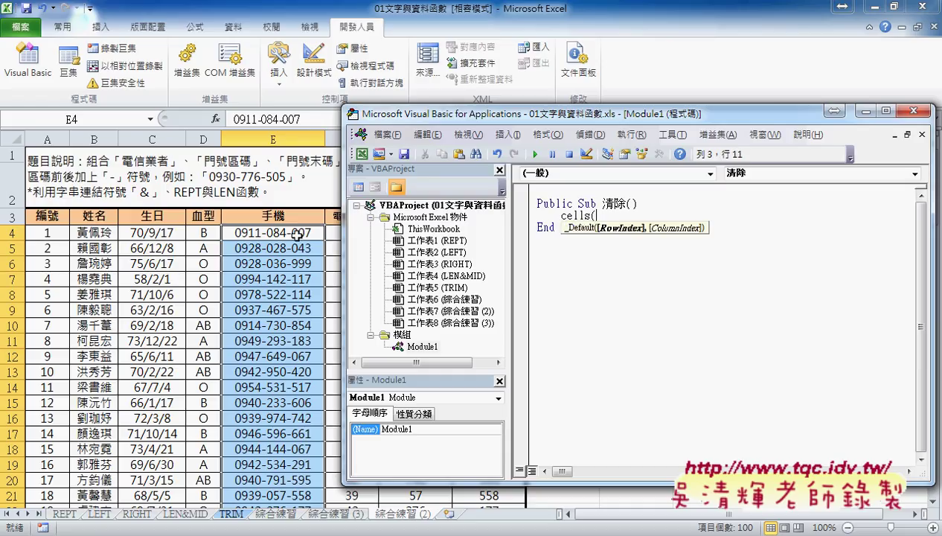
pyautogui.write('4,')
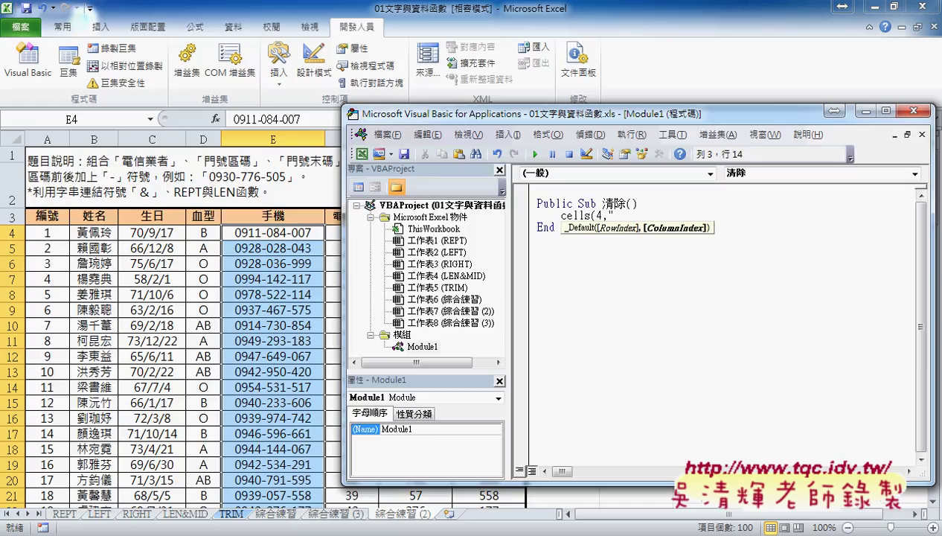
pyautogui.write('E"')
pyautogui.write(')')
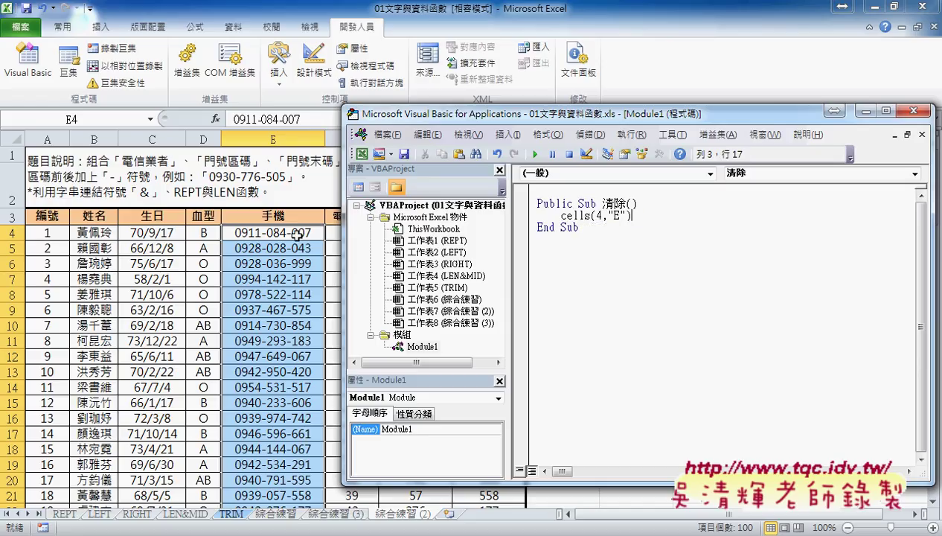
pyautogui.write('ㄦ')
pyautogui.press('BackSpace')
pyautogui.write('=')
pyautogui.write('""')
pyautogui.press('Left')
pyautogui.hotkey('shift', 'Right')
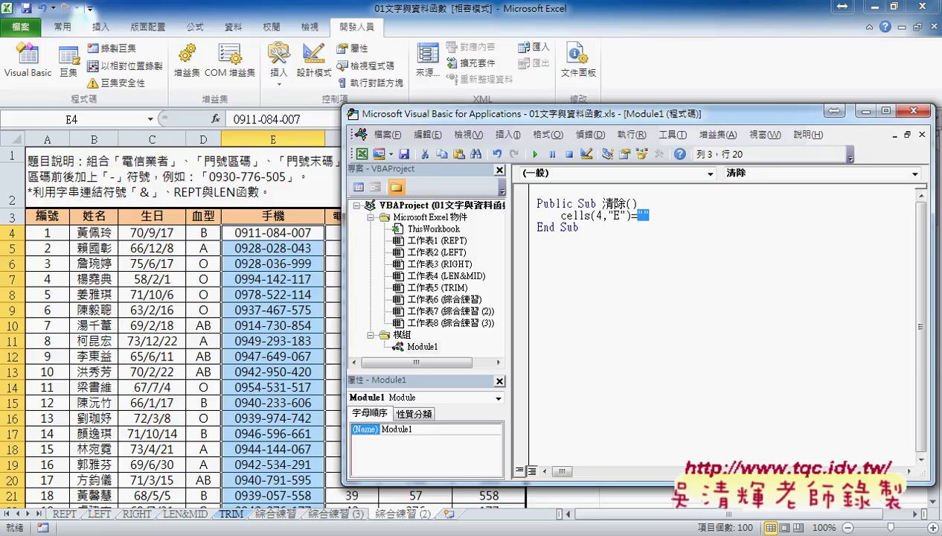
pyautogui.click(641, 209)
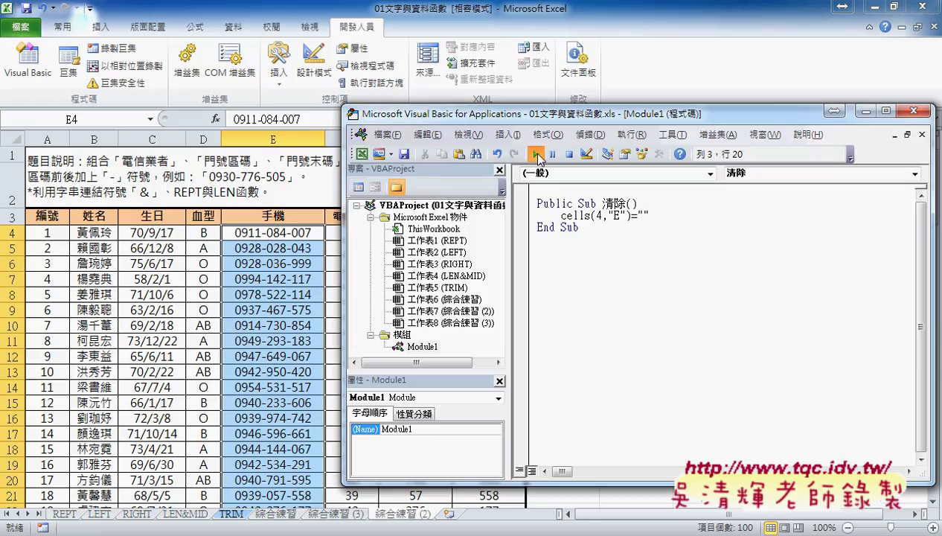
# Run 清除 to blank E4, then duplicate its line as Cells(5, "E") = ""
pyautogui.click(535, 154)
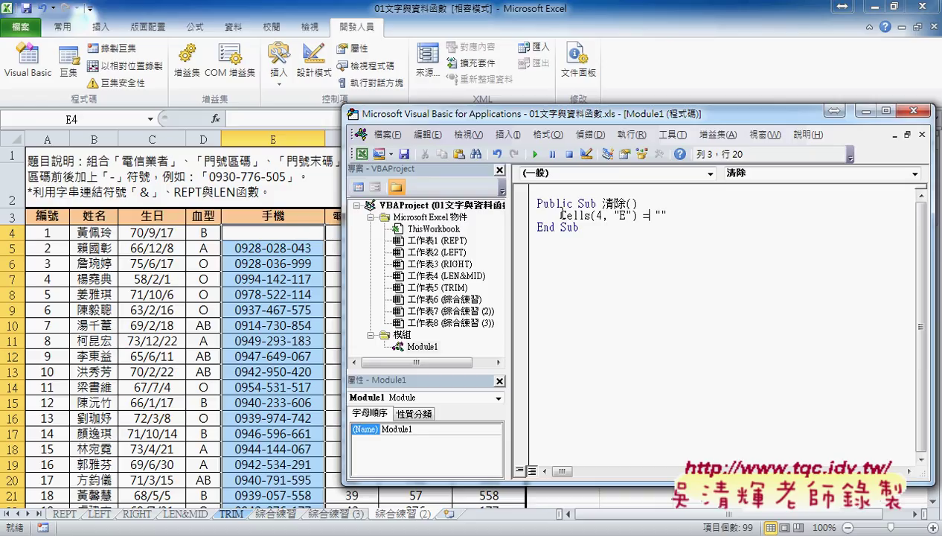
pyautogui.moveTo(561, 215); pyautogui.dragTo(667, 212)
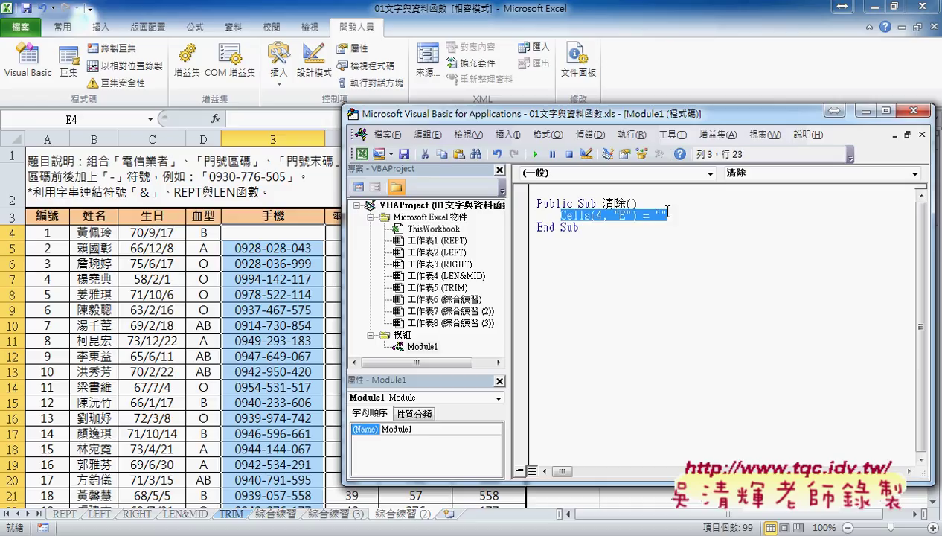
pyautogui.hotkey('ctrl', 'c')
pyautogui.click(667, 212)
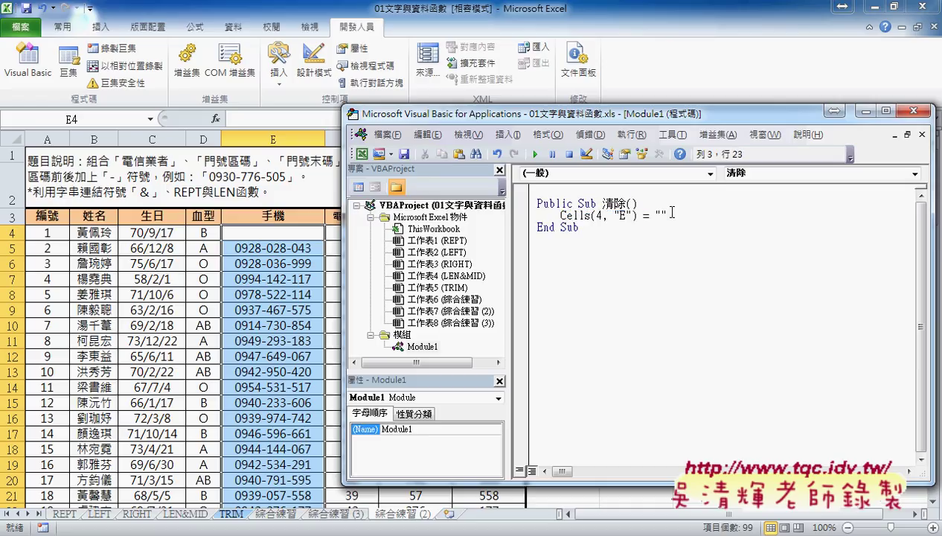
pyautogui.press('Return')
pyautogui.hotkey('ctrl', 'v')
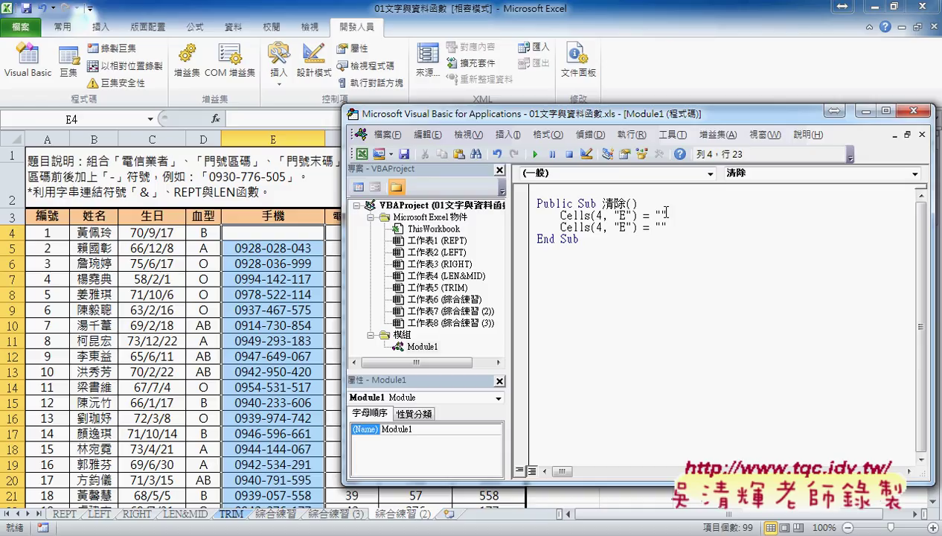
pyautogui.doubleClick(596, 227)
pyautogui.write('5')
# Check the worksheet's 手機 data from row 4 down to row 103
pyautogui.click(54, 235)
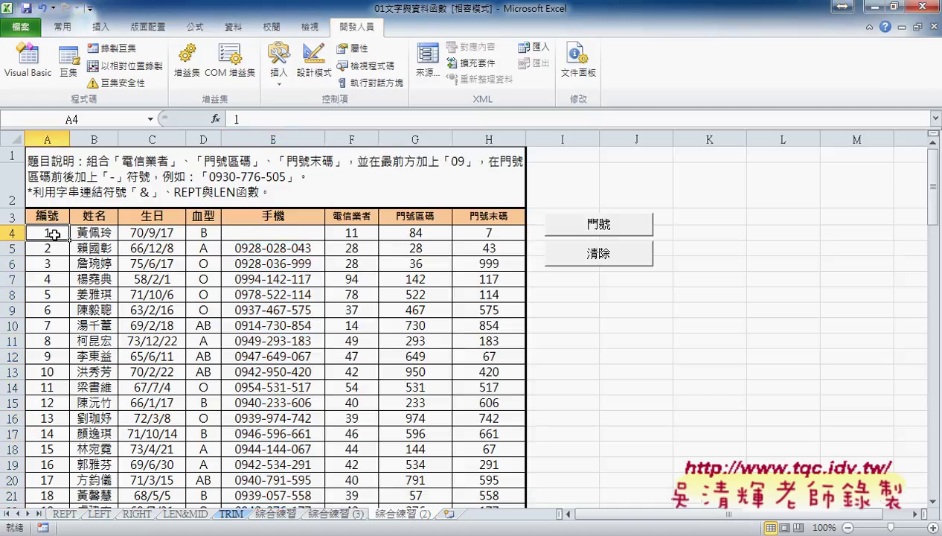
pyautogui.hotkey('ctrl', 'Down')
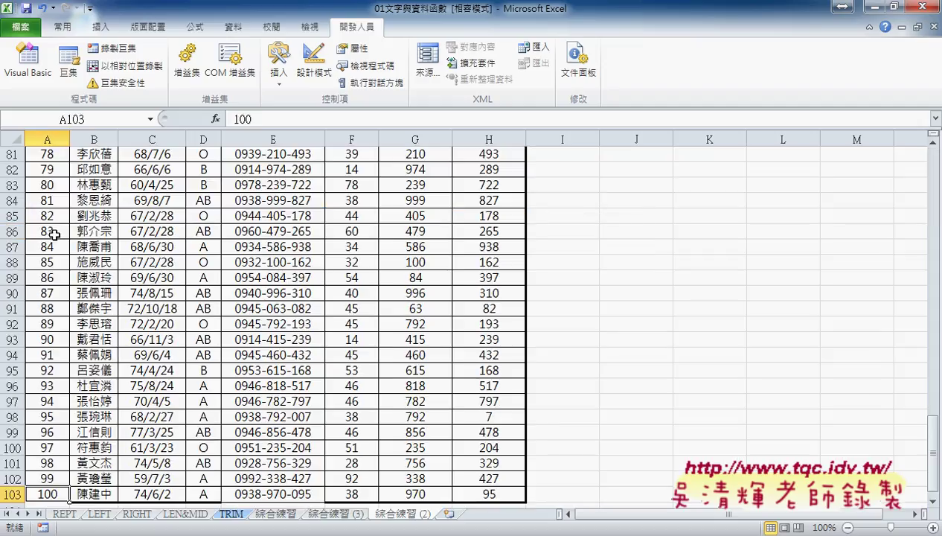
pyautogui.hotkey('ctrl', 'Up')
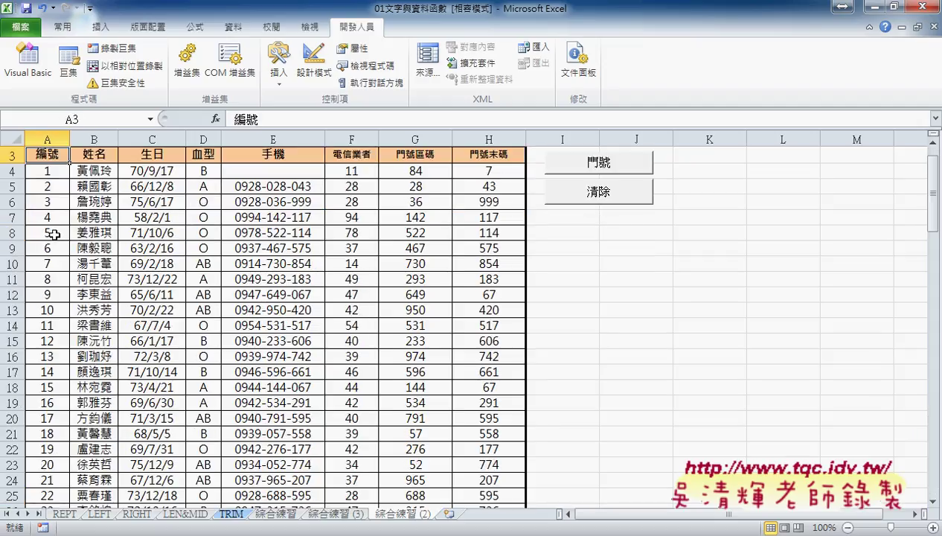
pyautogui.press('Down')
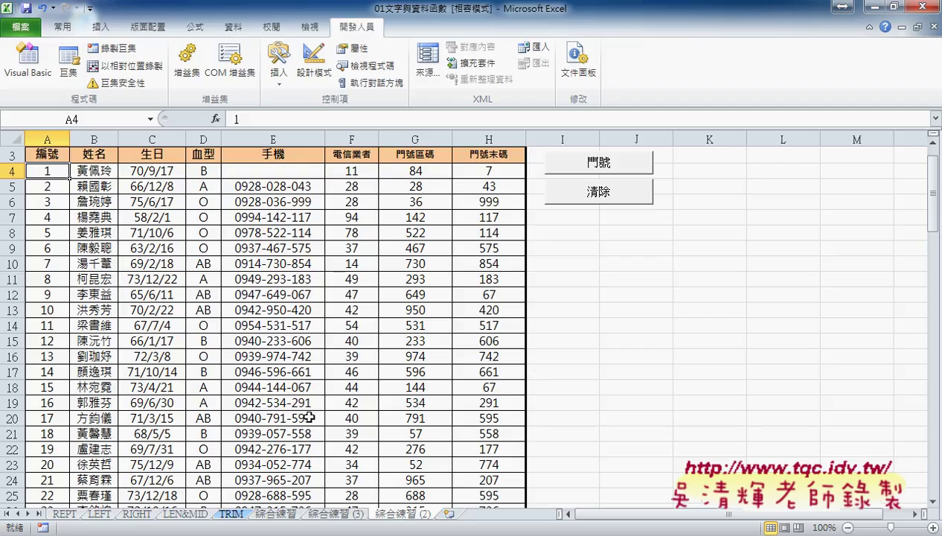
pyautogui.click(36, 77)
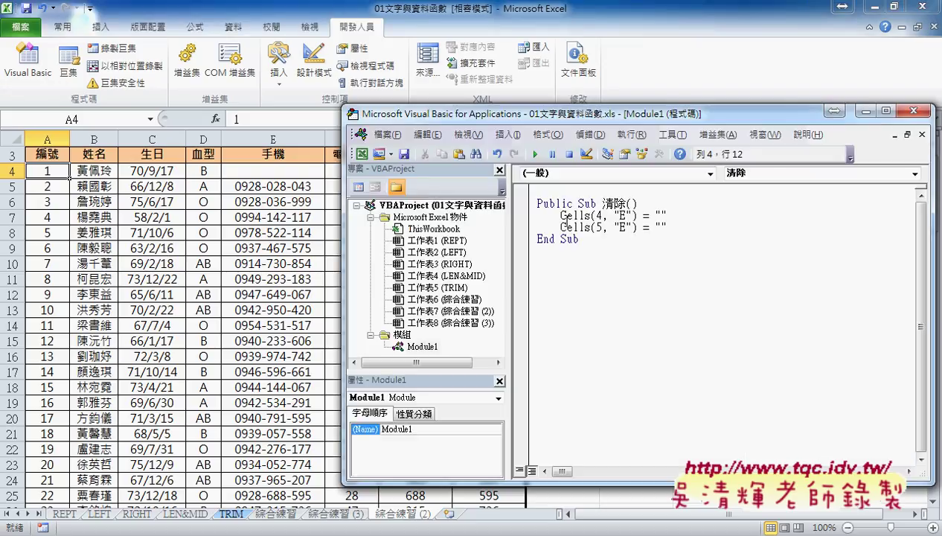
# Delete the Cells(5, "E") line and add a blank line below the Sub 清除 header
pyautogui.moveTo(667, 227); pyautogui.dragTo(538, 227)
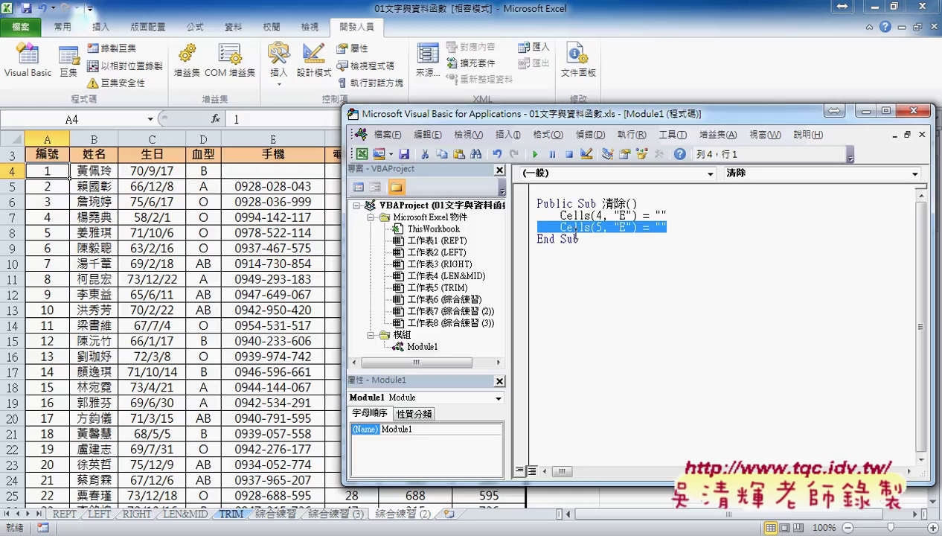
pyautogui.press('Delete')
pyautogui.press('BackSpace')
pyautogui.press('Up')
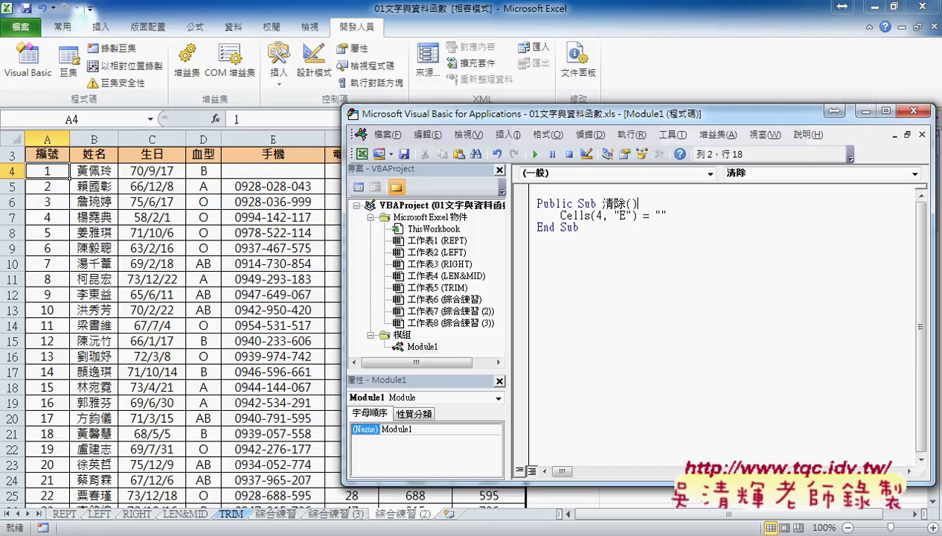
pyautogui.press('Return')
# Type the loop header For i = 4 To 103 on the indented first line
pyautogui.press('Return')
pyautogui.click(537, 215)
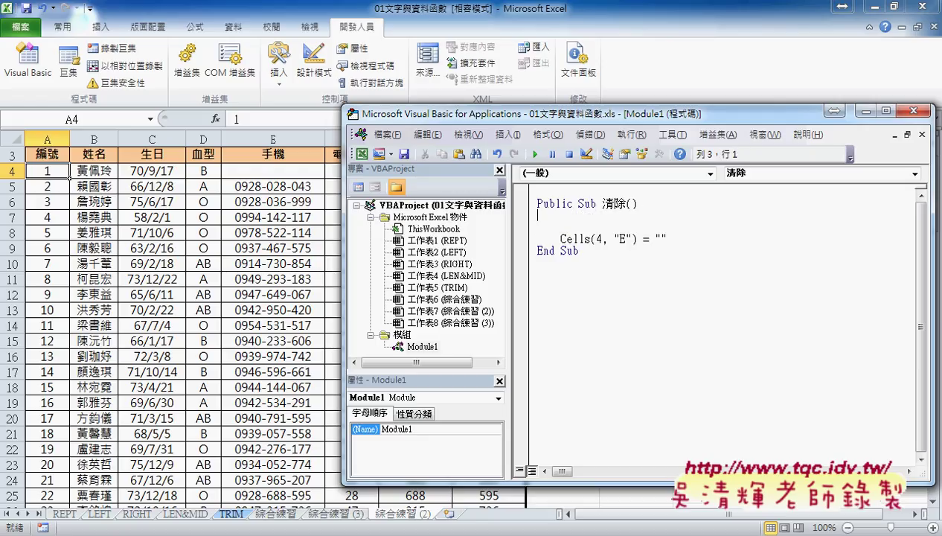
pyautogui.press('Tab')
pyautogui.write('f')
pyautogui.write('or')
pyautogui.write('i')
pyautogui.write('=4 ')
pyautogui.write('to ')
pyautogui.write('10')
pyautogui.write('3')
pyautogui.press('Return')
pyautogui.press('Return')
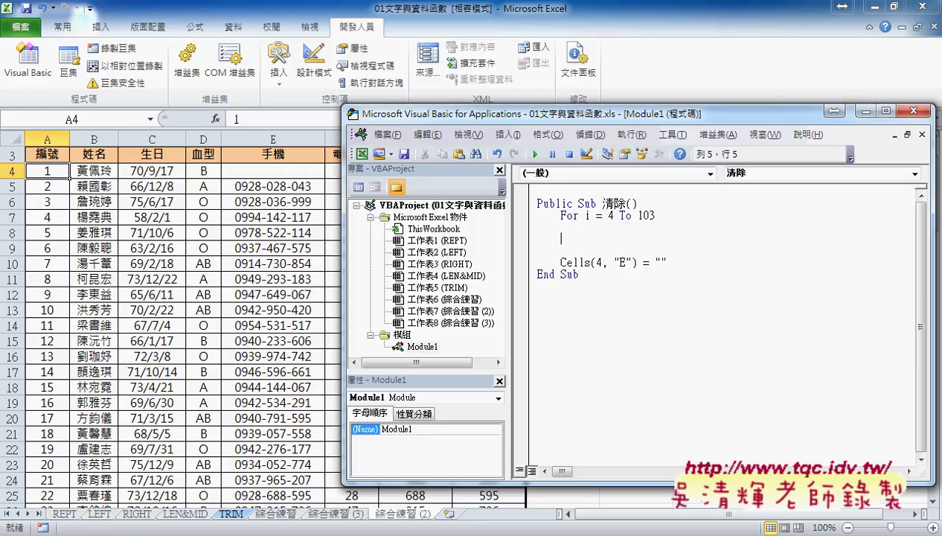